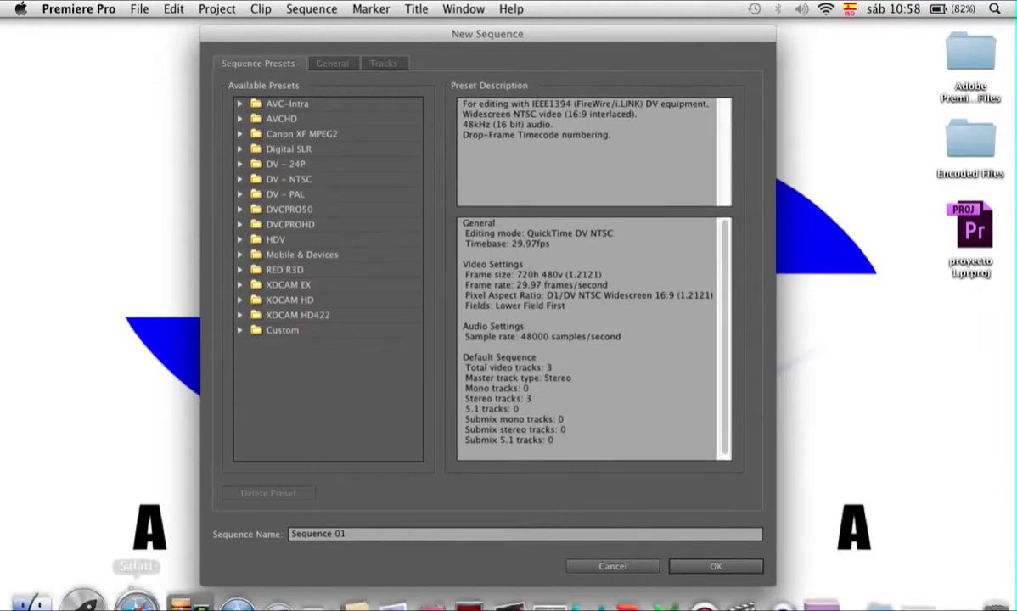
- Switch to Finder, examine the file information of CAPSULA FINAL for its dimensions and codecs, then minimise the folder window
{"action": "left_click", "coordinate": [50, 550]}
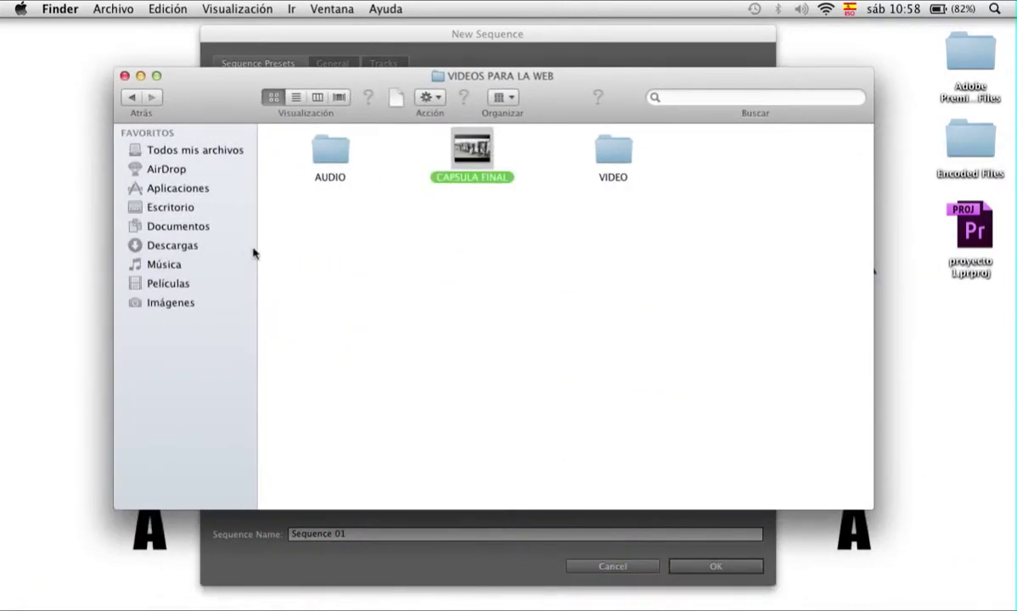
{"action": "left_click_drag", "start_coordinate": [215, 98], "coordinate": [184, 114]}
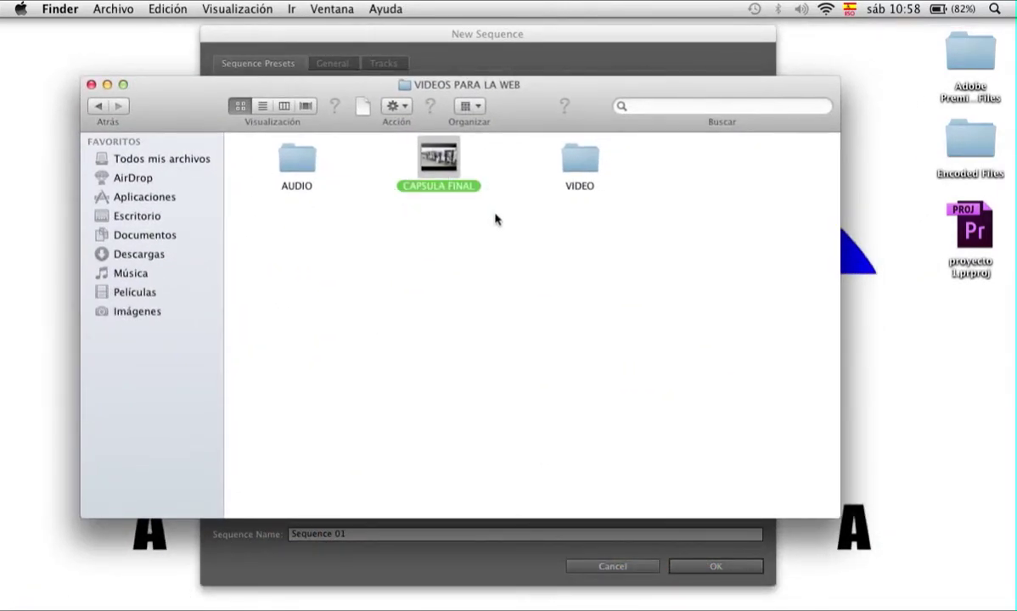
{"action": "right_click", "coordinate": [442, 169]}
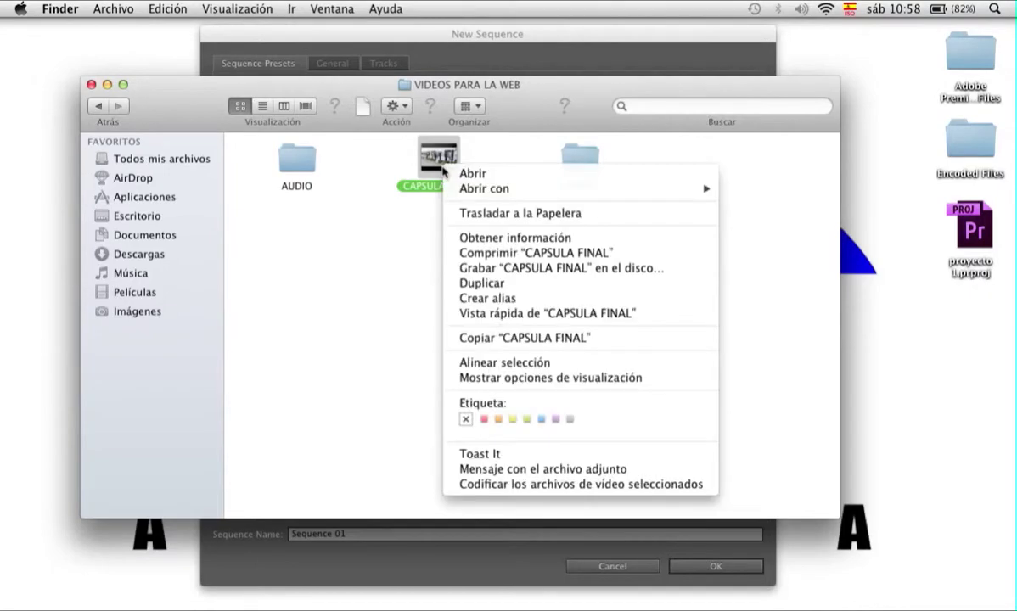
{"action": "left_click", "coordinate": [268, 161]}
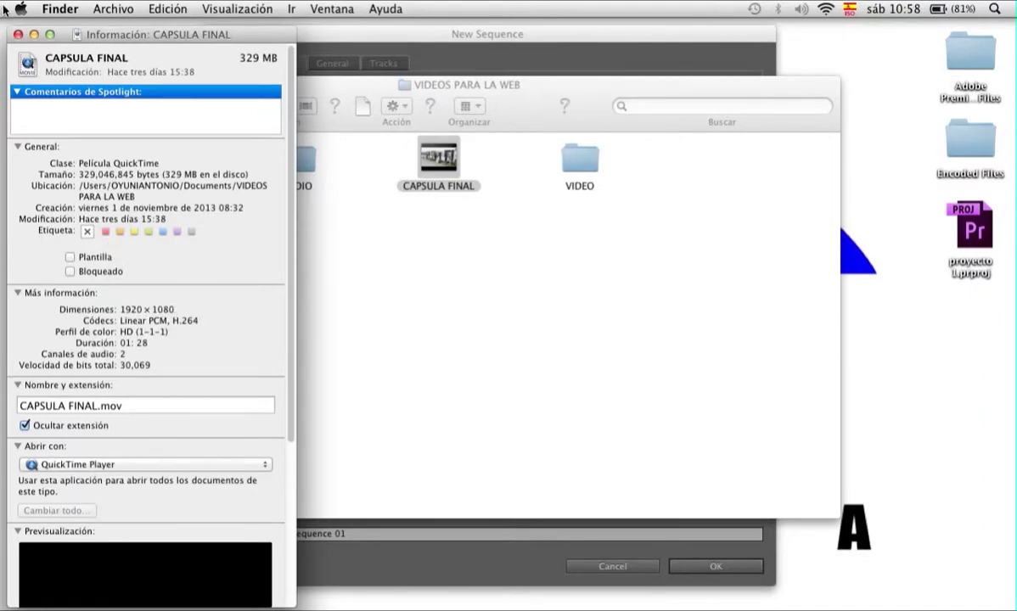
{"action": "left_click", "coordinate": [17, 34]}
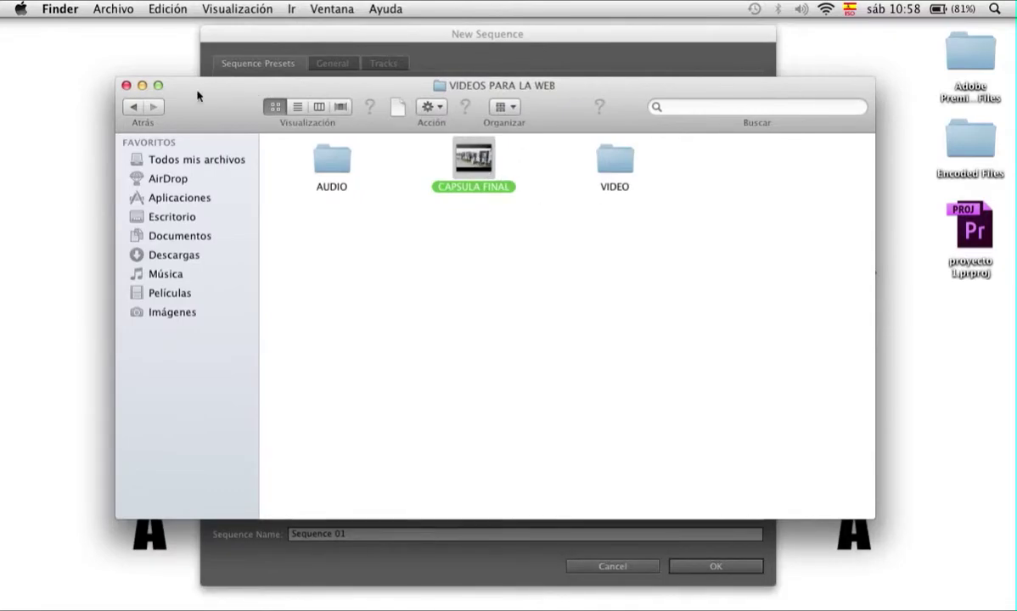
{"action": "left_click", "coordinate": [141, 86]}
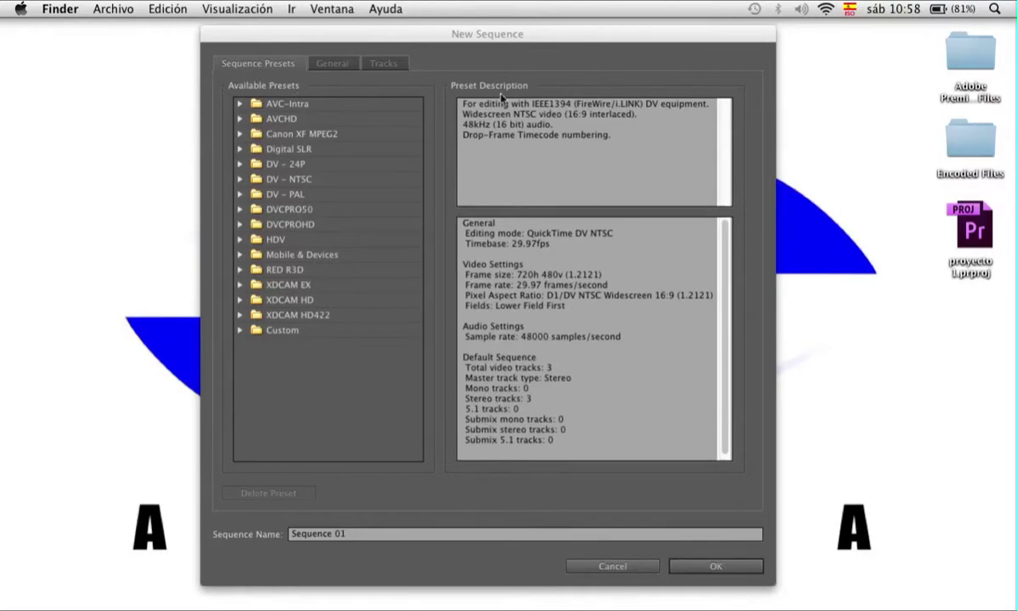
- Return to Premiere Pro, create Sequence 01 from the Digital SLR preset DSLR 1080p30, and check its properties in the project
{"action": "left_click", "coordinate": [482, 45]}
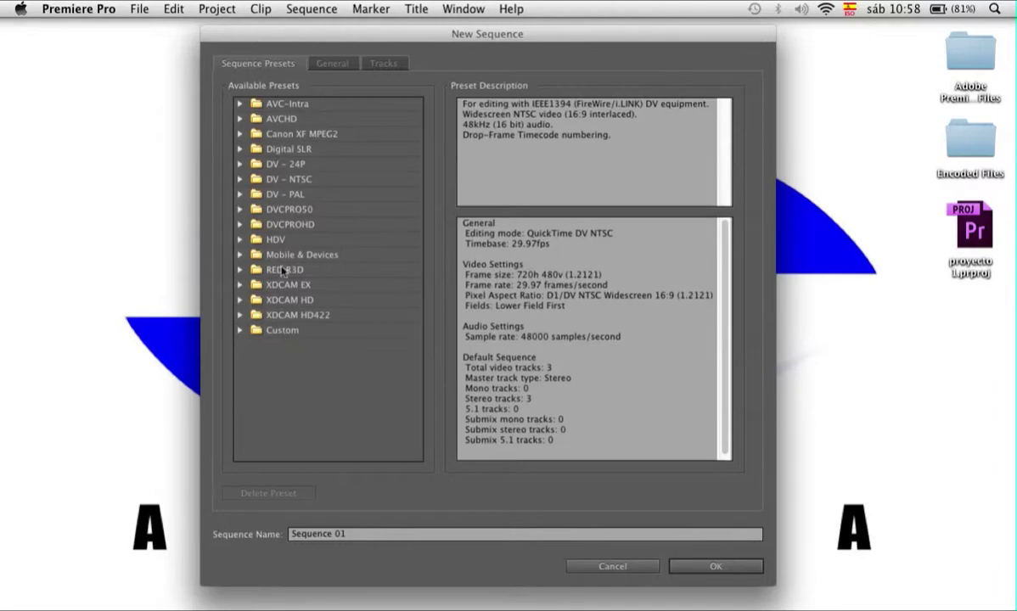
{"action": "left_click", "coordinate": [265, 148]}
{"action": "left_click", "coordinate": [241, 149]}
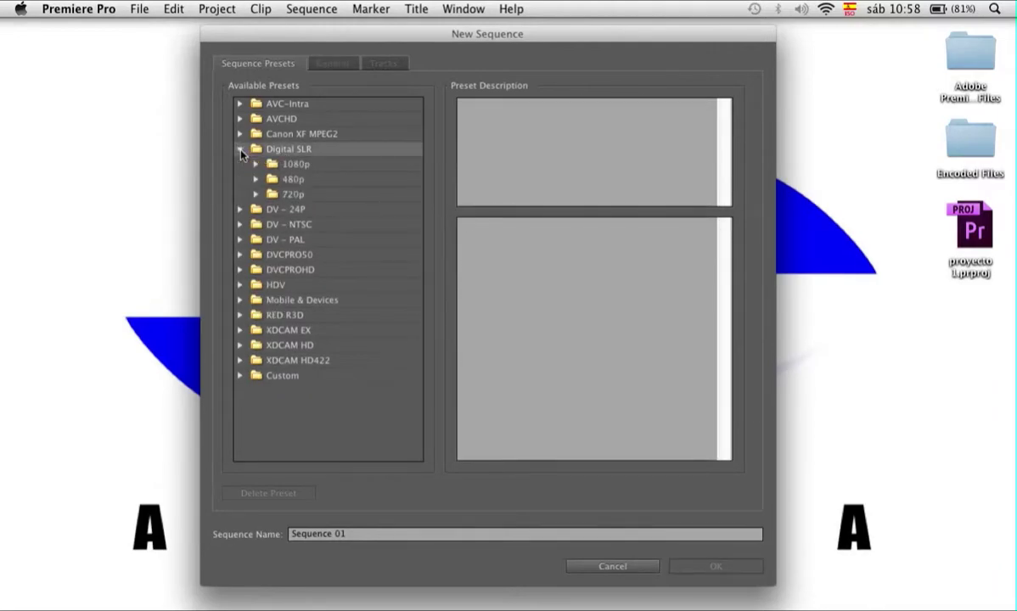
{"action": "left_click", "coordinate": [257, 165]}
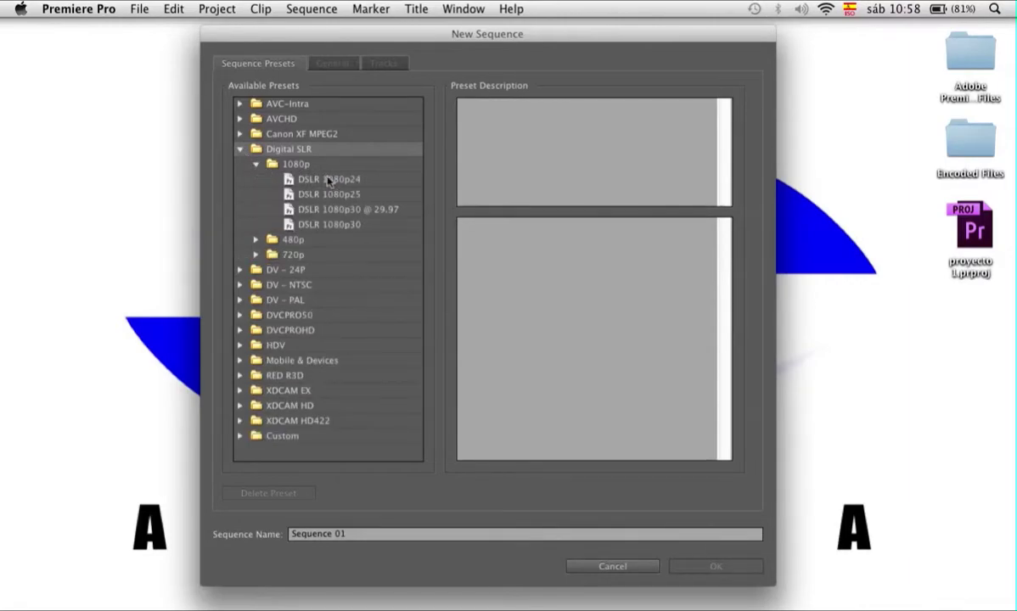
{"action": "left_click", "coordinate": [351, 224]}
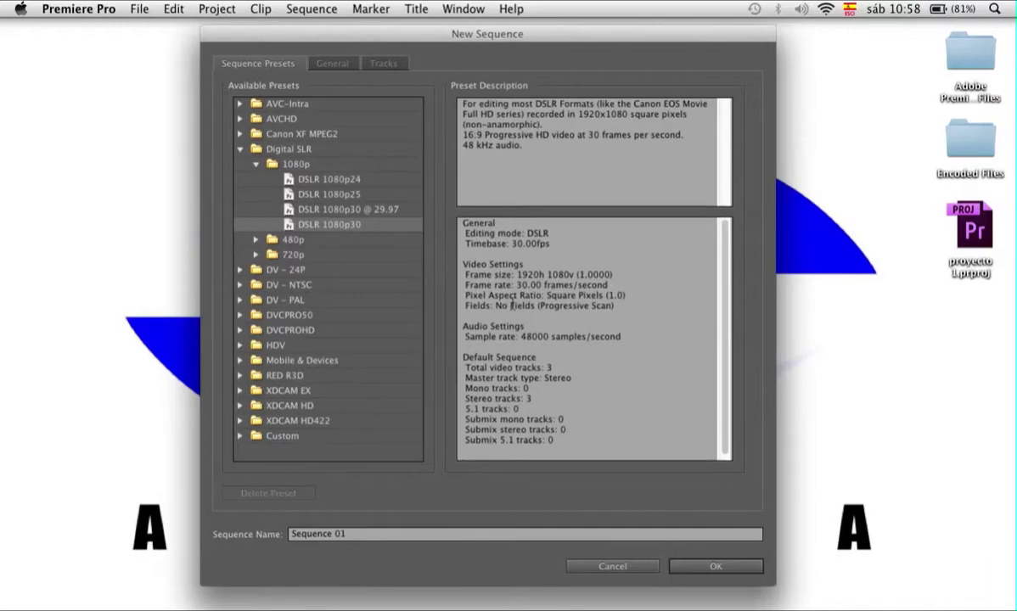
{"action": "left_click_drag", "start_coordinate": [346, 534], "coordinate": [277, 535]}
{"action": "left_click", "coordinate": [359, 534]}
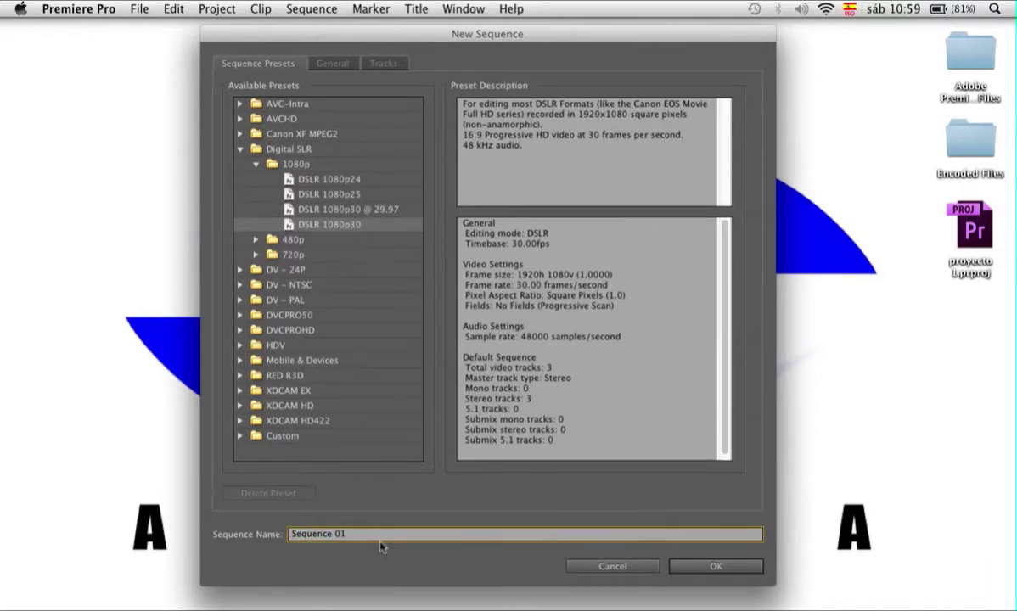
{"action": "left_click", "coordinate": [697, 567]}
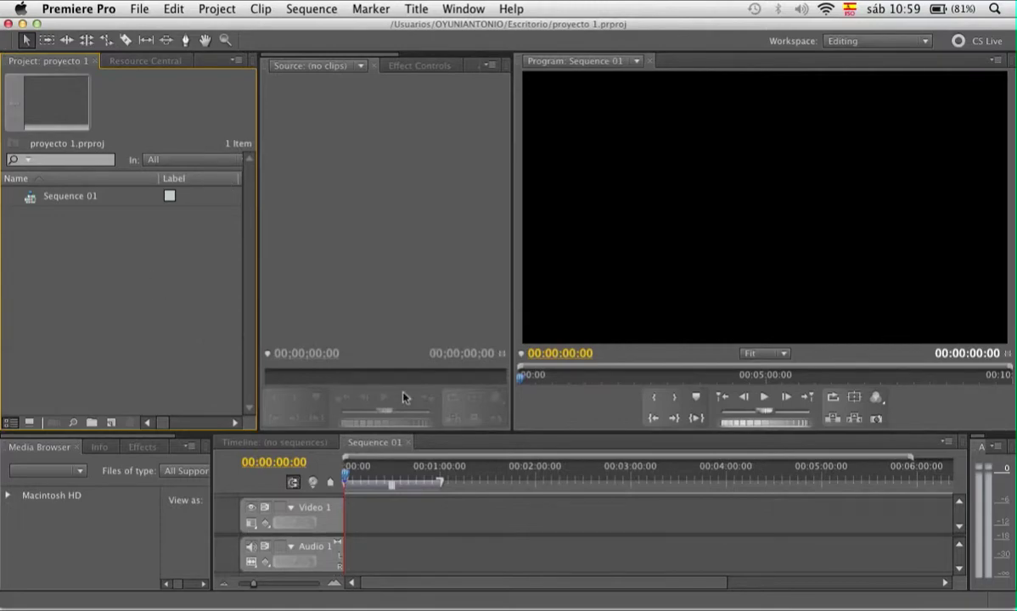
{"action": "left_click", "coordinate": [30, 200]}
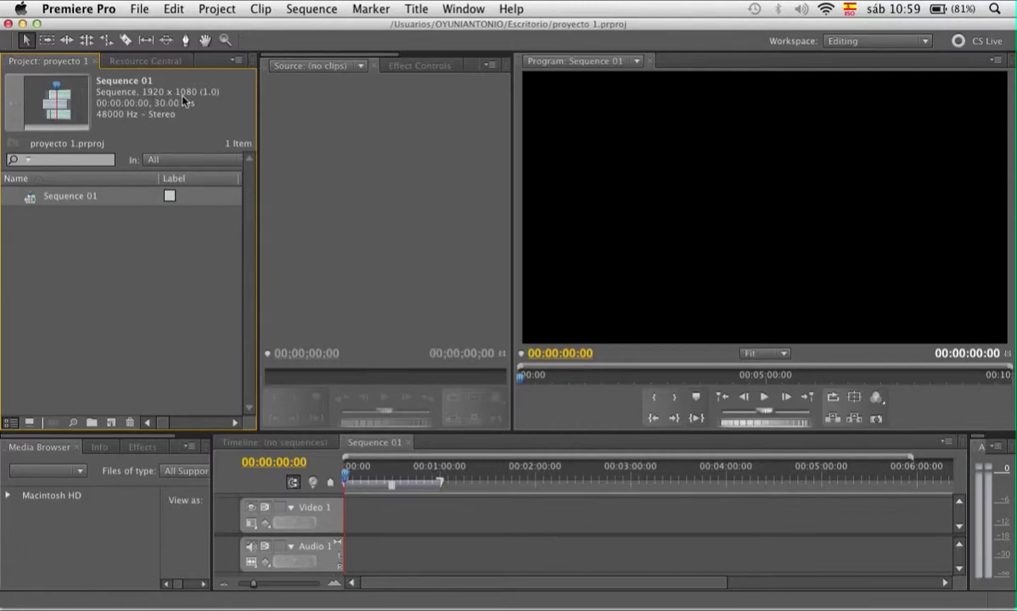
{"action": "left_click", "coordinate": [124, 283]}
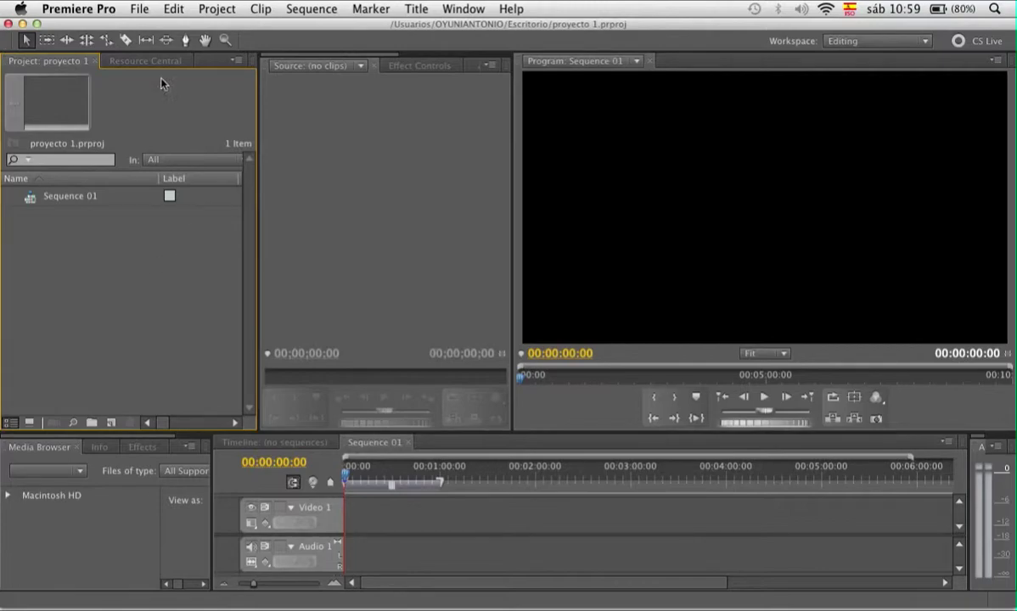
- Create a new sequence named Sequence 02 from the DV - NTSC Widescreen 48kHz preset
{"action": "left_click", "coordinate": [136, 9]}
{"action": "mouse_move", "coordinate": [155, 30]}
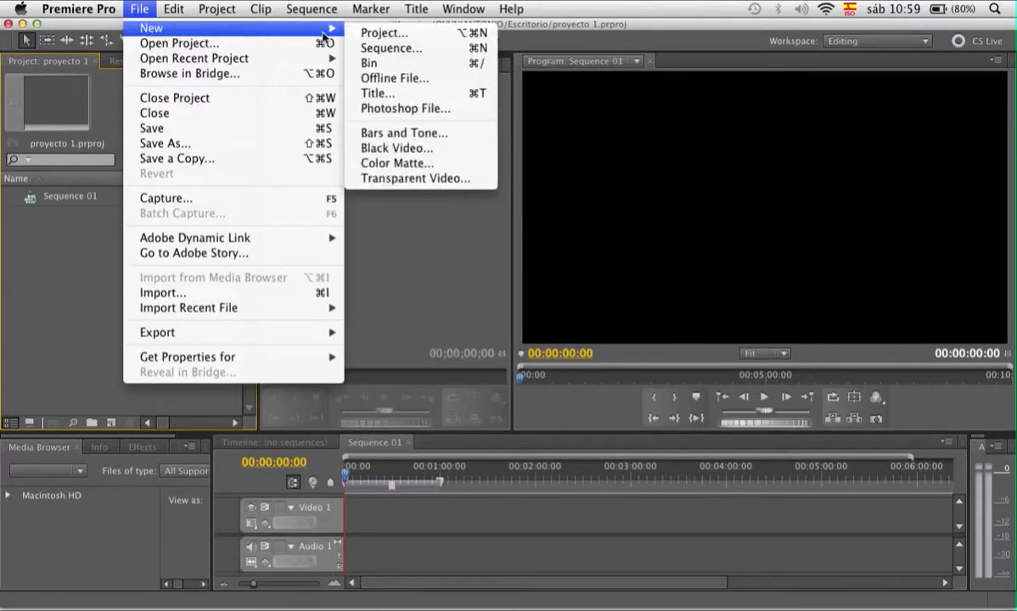
{"action": "left_click", "coordinate": [386, 50]}
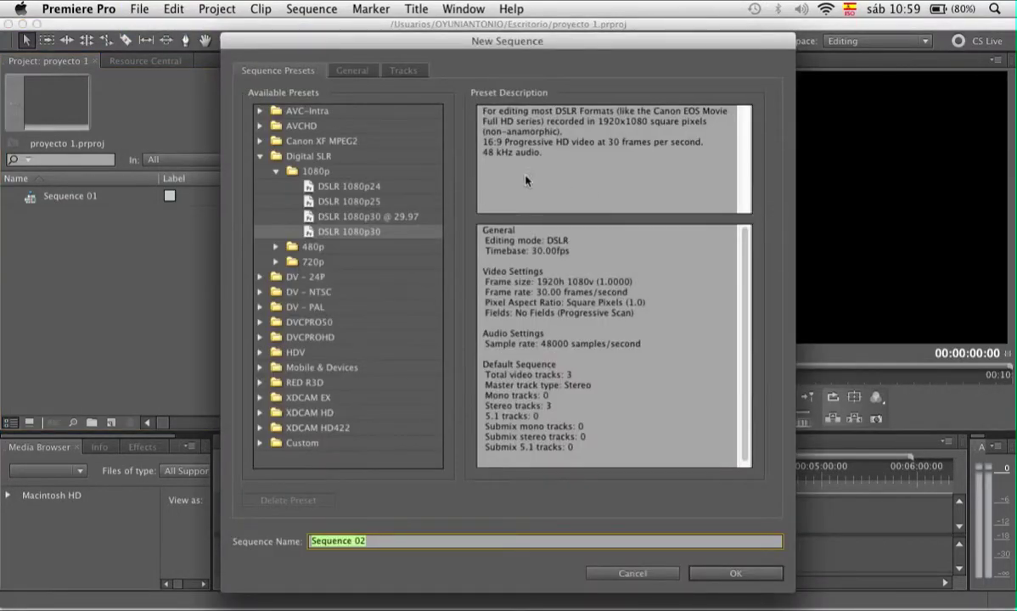
{"action": "left_click", "coordinate": [261, 156]}
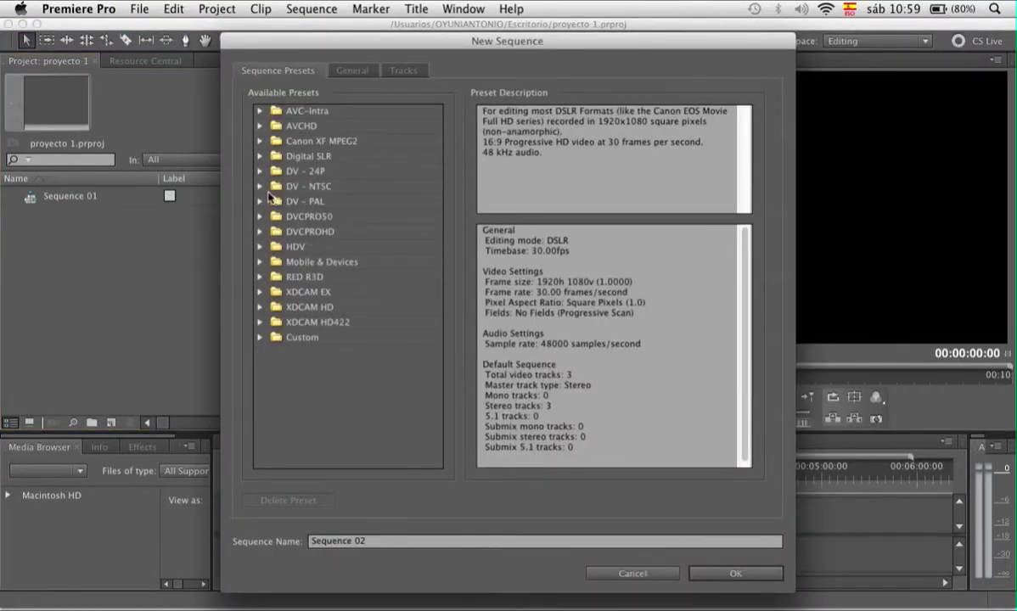
{"action": "left_click", "coordinate": [260, 186]}
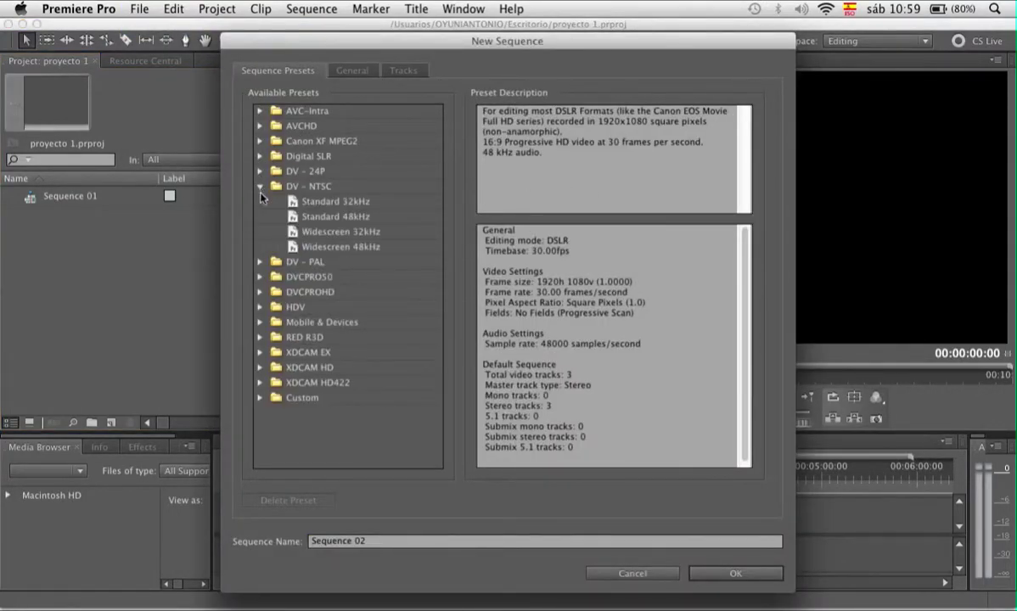
{"action": "left_click", "coordinate": [343, 247]}
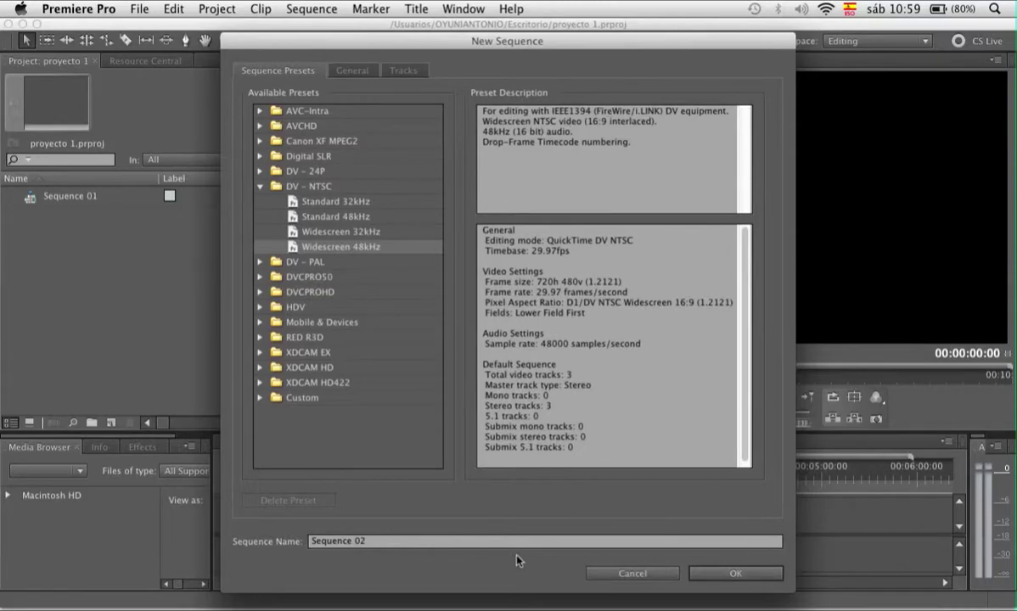
{"action": "left_click", "coordinate": [492, 542]}
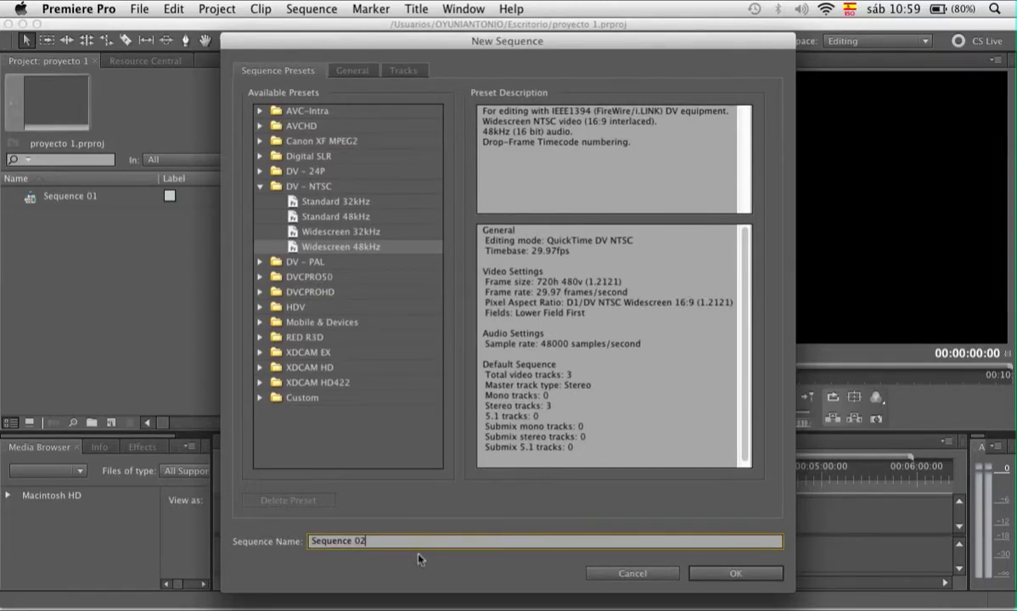
{"action": "left_click", "coordinate": [736, 575]}
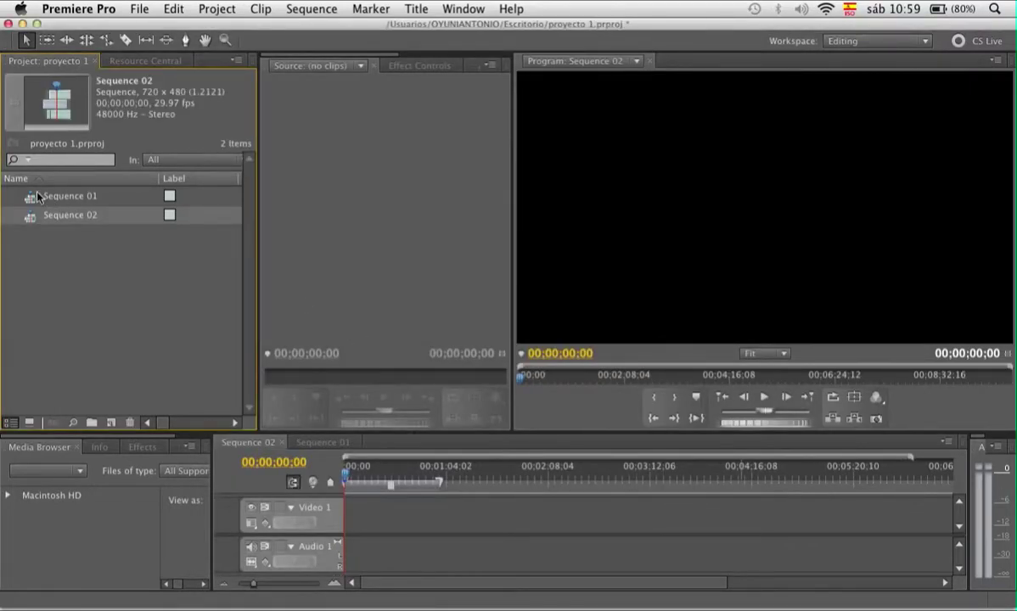
- Import CAPSULA FINAL.mov from the Documents folder into the project
{"action": "left_click", "coordinate": [91, 309]}
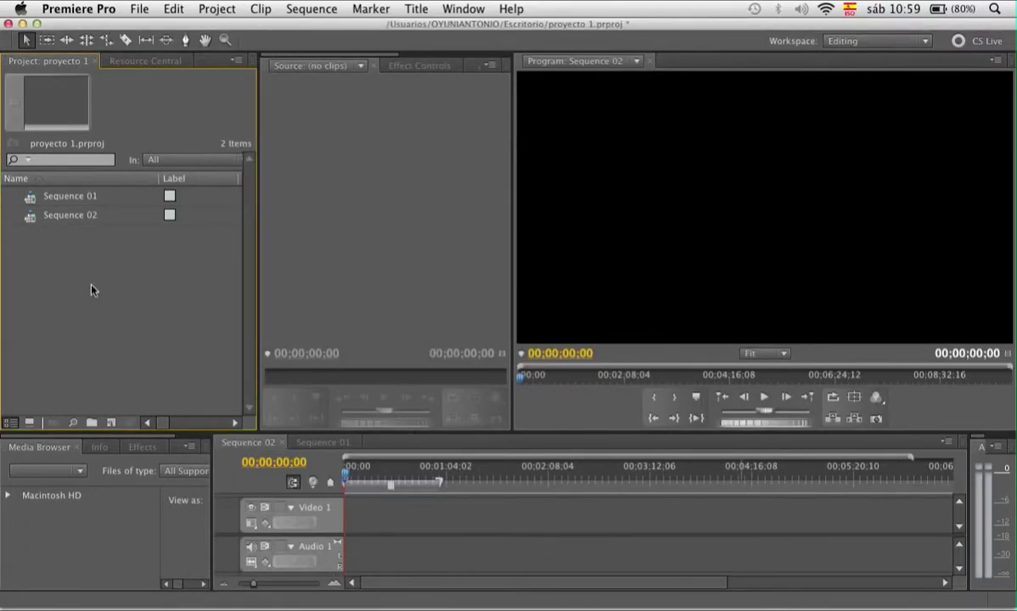
{"action": "key", "text": "super+i"}
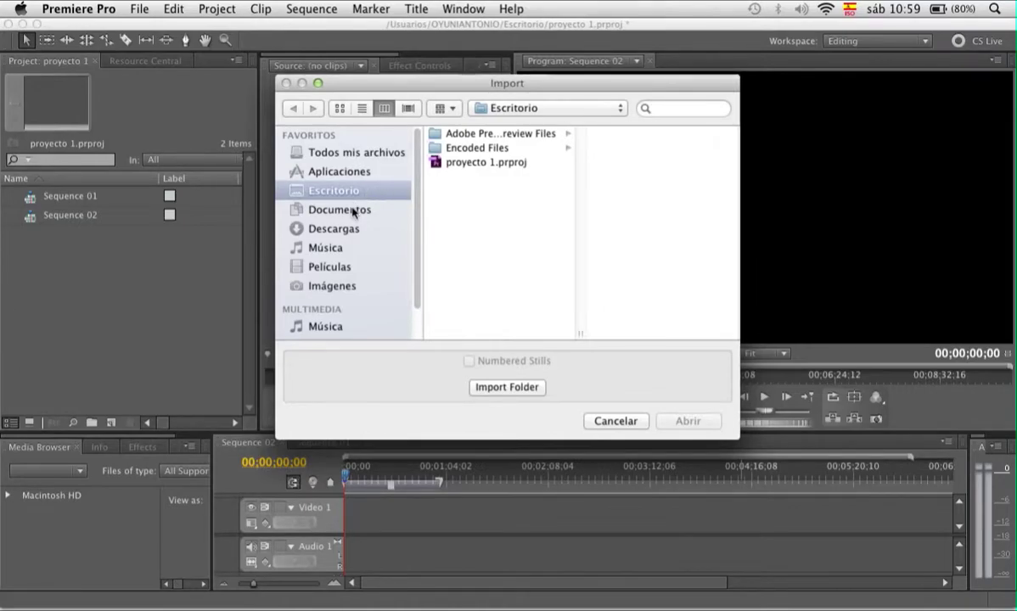
{"action": "left_click", "coordinate": [353, 211]}
{"action": "left_click", "coordinate": [683, 421]}
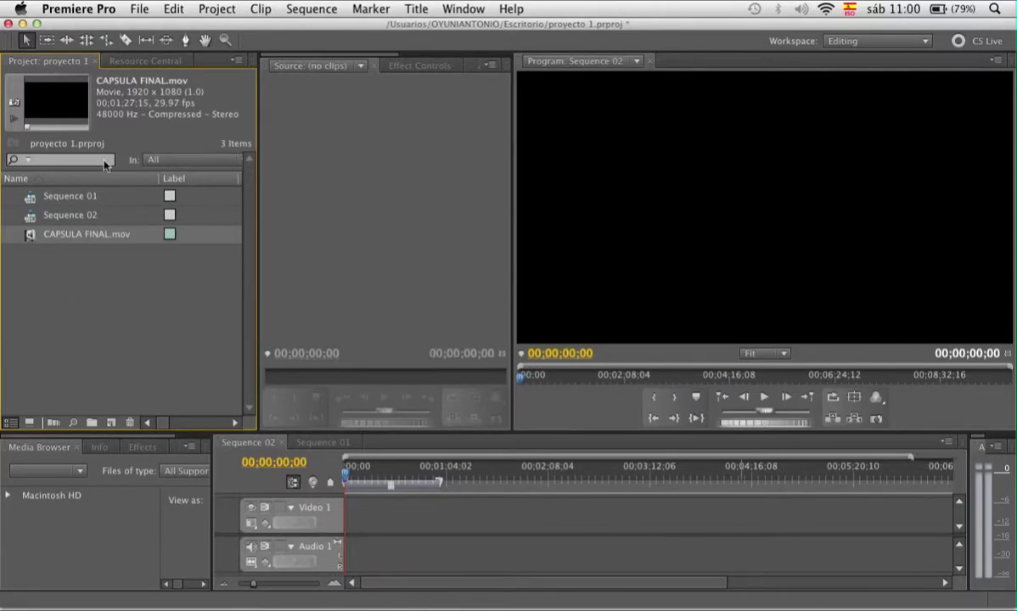
- Compare Sequence 01 and Sequence 02 by opening them alternately, ending with Sequence 01 in the timeline
{"action": "double_click", "coordinate": [31, 199]}
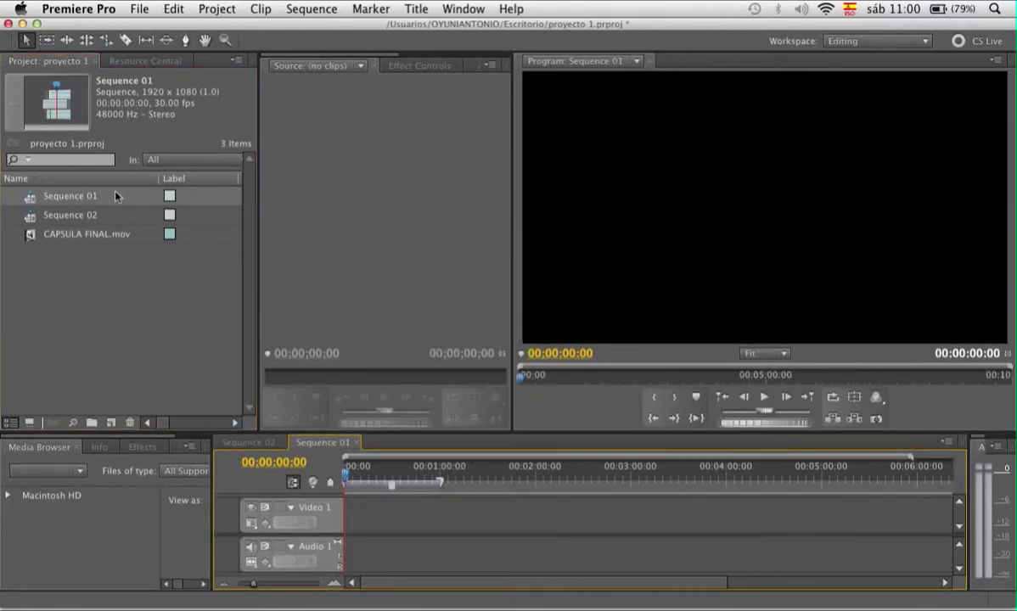
{"action": "left_click", "coordinate": [248, 442]}
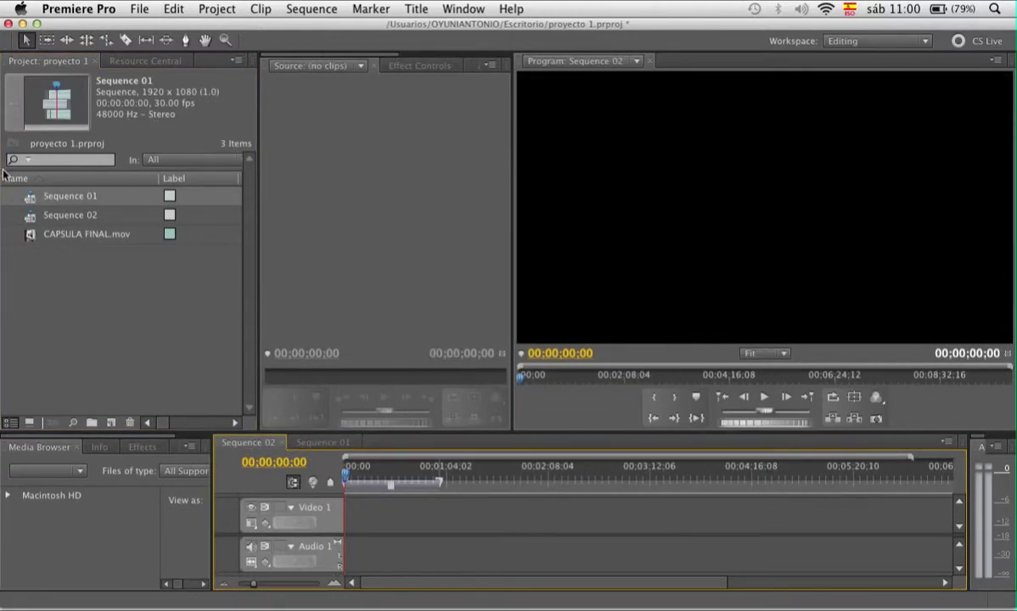
{"action": "double_click", "coordinate": [30, 198]}
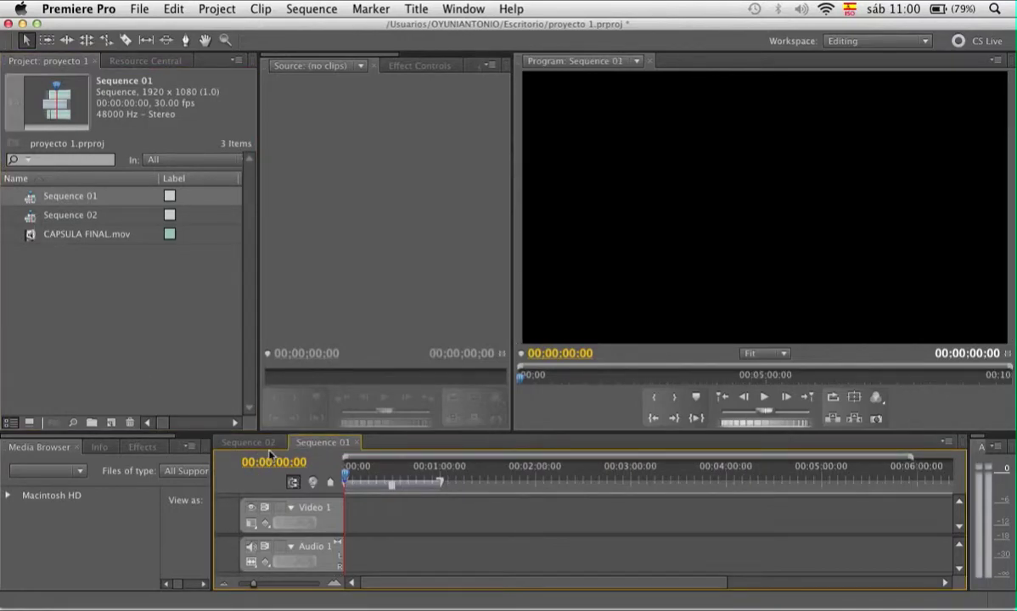
{"action": "double_click", "coordinate": [37, 218]}
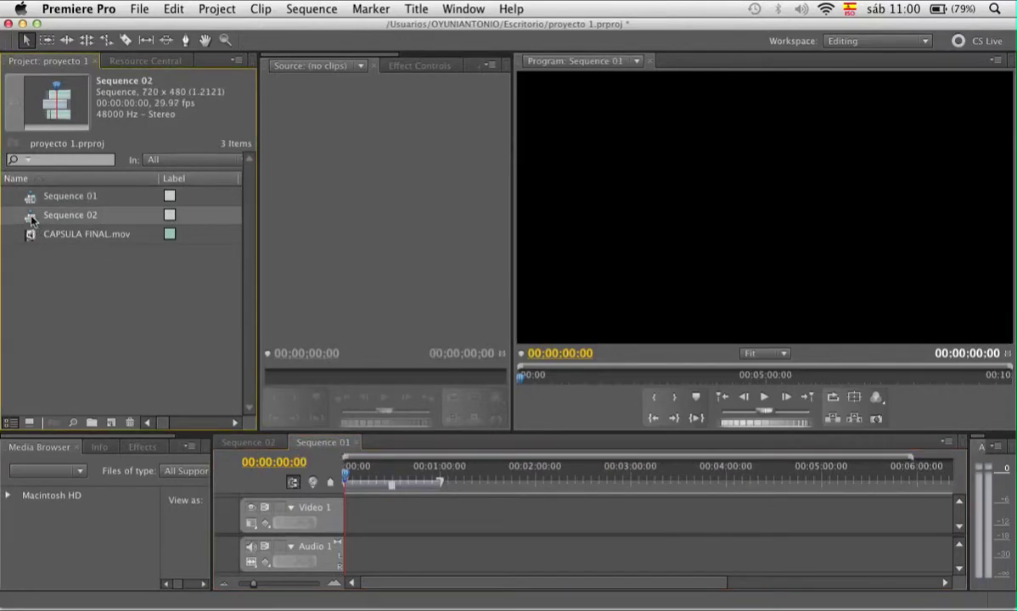
{"action": "double_click", "coordinate": [34, 196]}
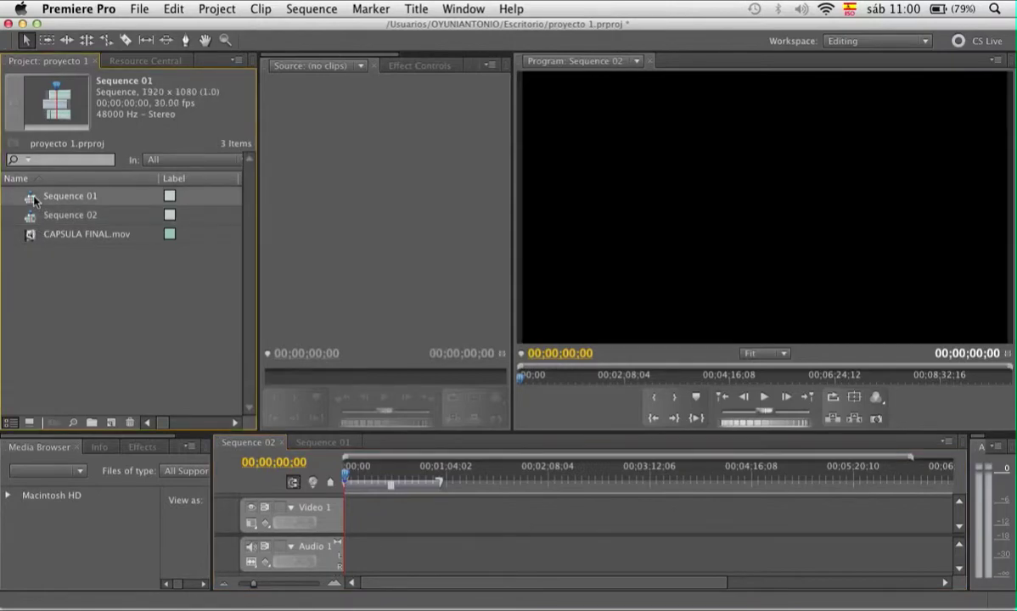
- Mark an excerpt of about 5 seconds in CAPSULA FINAL.mov ending at 00;00;33;06 and place it at the start of Sequence 01
{"action": "double_click", "coordinate": [32, 234]}
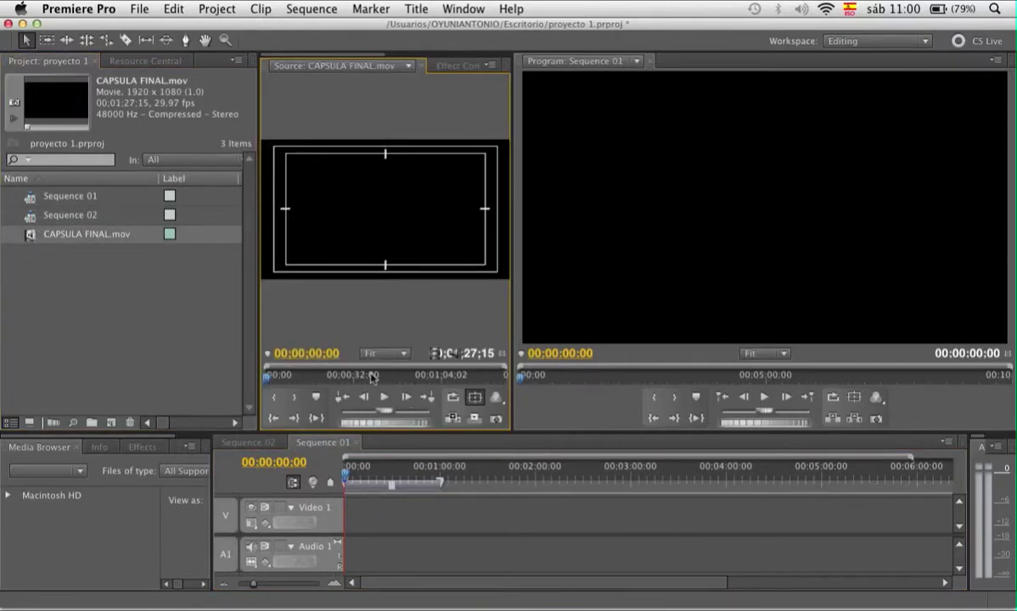
{"action": "left_click_drag", "start_coordinate": [344, 379], "coordinate": [359, 383]}
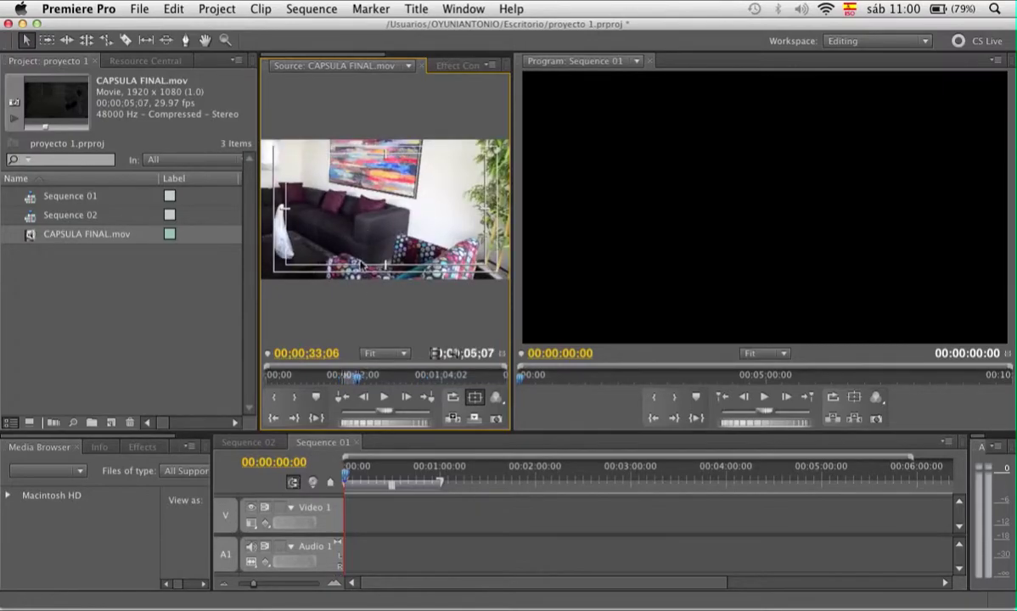
{"action": "left_click_drag", "start_coordinate": [366, 224], "coordinate": [708, 478]}
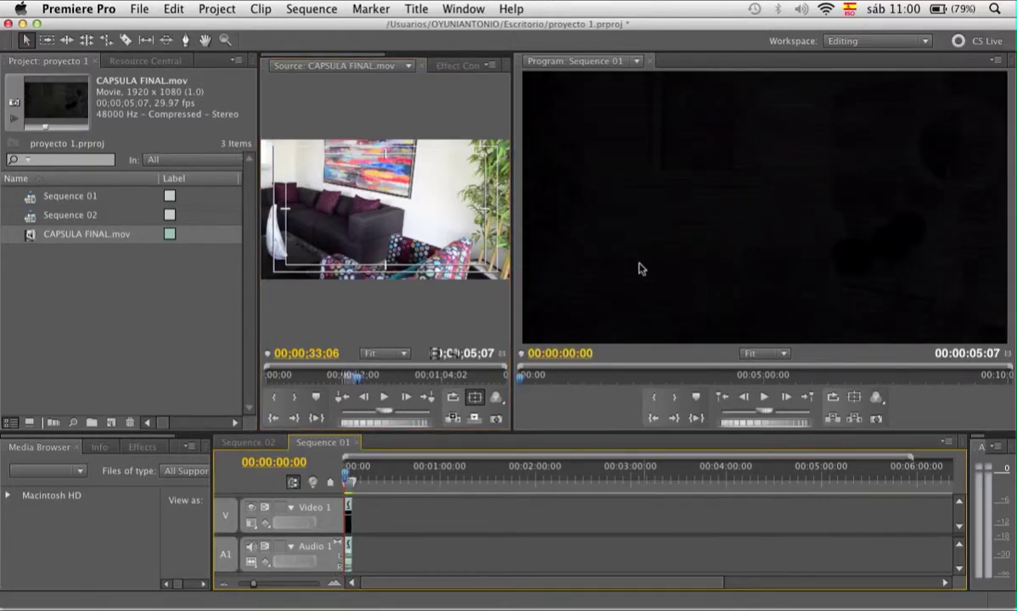
- Move the Sequence 01 playhead to 00:00:02:15 and set the program preview magnification to 25%
{"action": "left_click", "coordinate": [349, 479]}
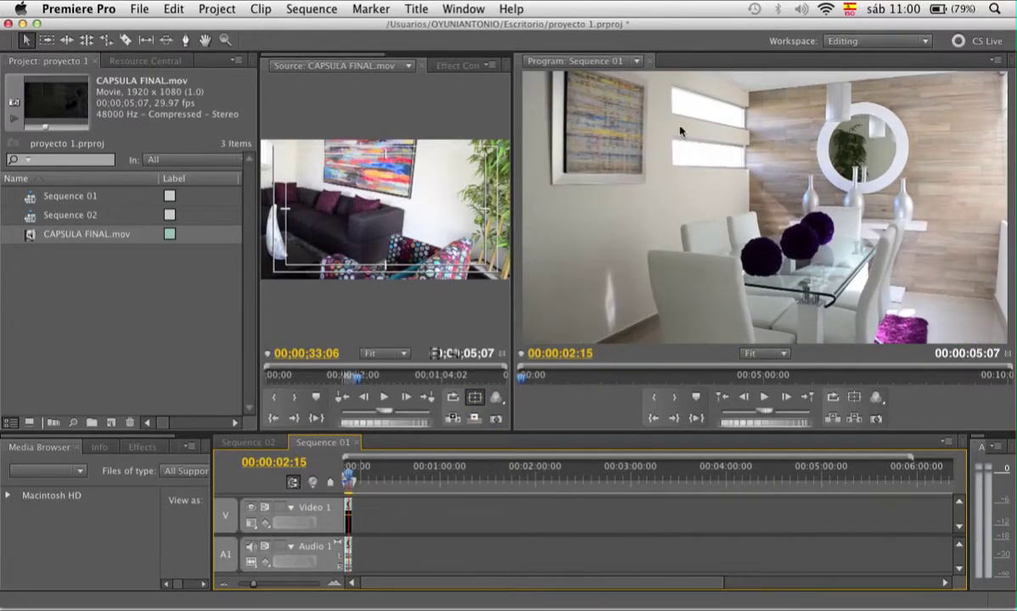
{"action": "left_click", "coordinate": [779, 355]}
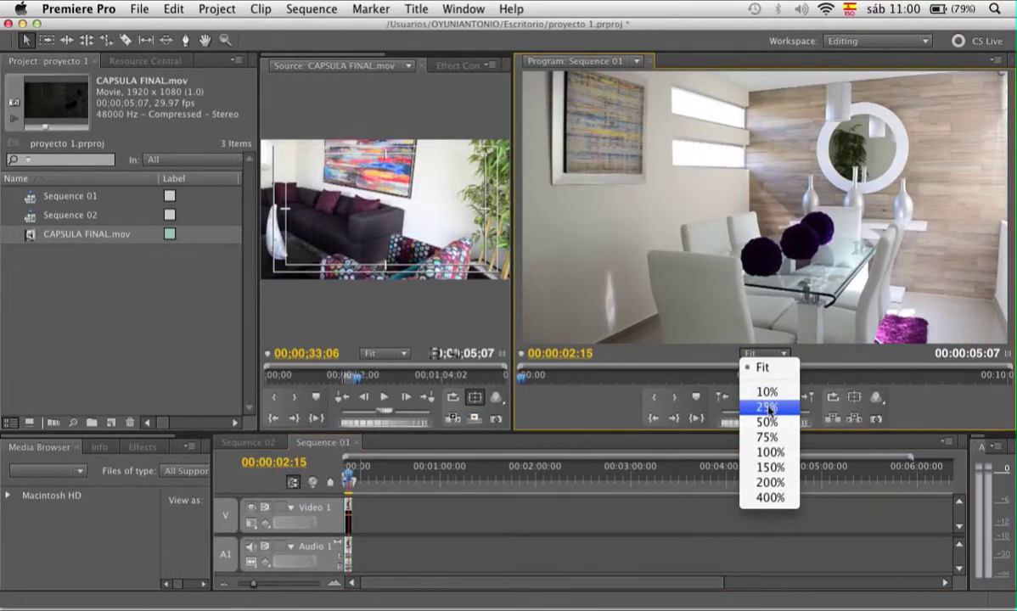
{"action": "left_click", "coordinate": [751, 404]}
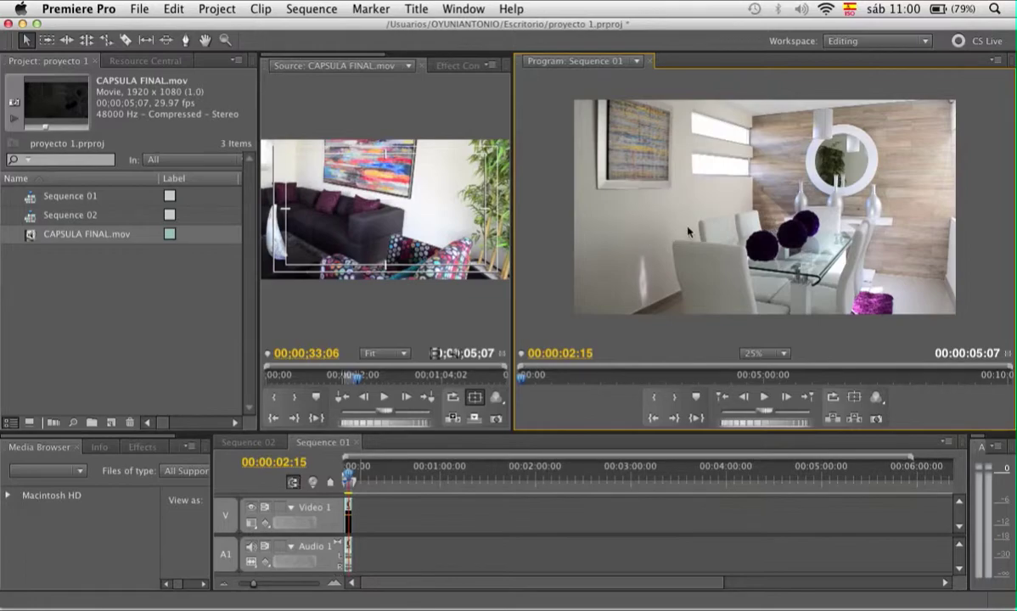
- Open Sequence 02 and place the marked CAPSULA FINAL.mov excerpt at the start of its timeline
{"action": "left_click", "coordinate": [710, 237]}
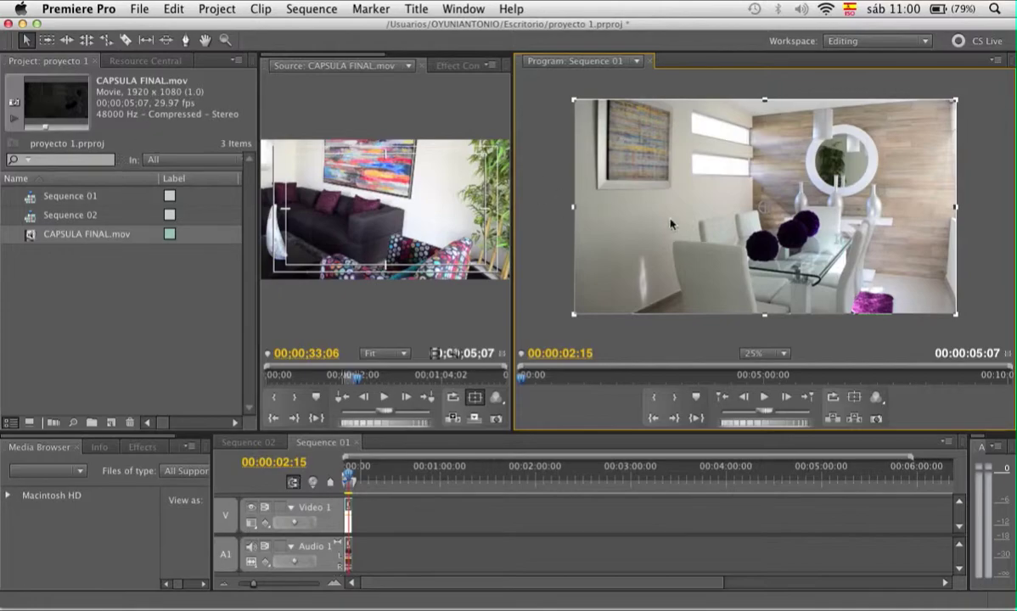
{"action": "double_click", "coordinate": [27, 217]}
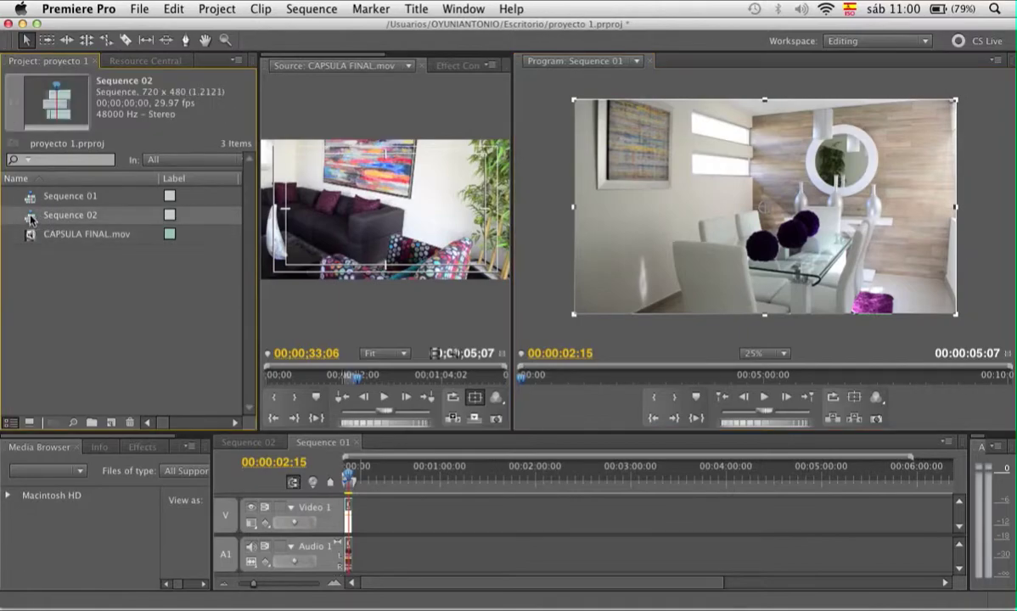
{"action": "left_click", "coordinate": [764, 353]}
{"action": "left_click", "coordinate": [760, 357]}
{"action": "left_click_drag", "start_coordinate": [323, 211], "coordinate": [338, 548]}
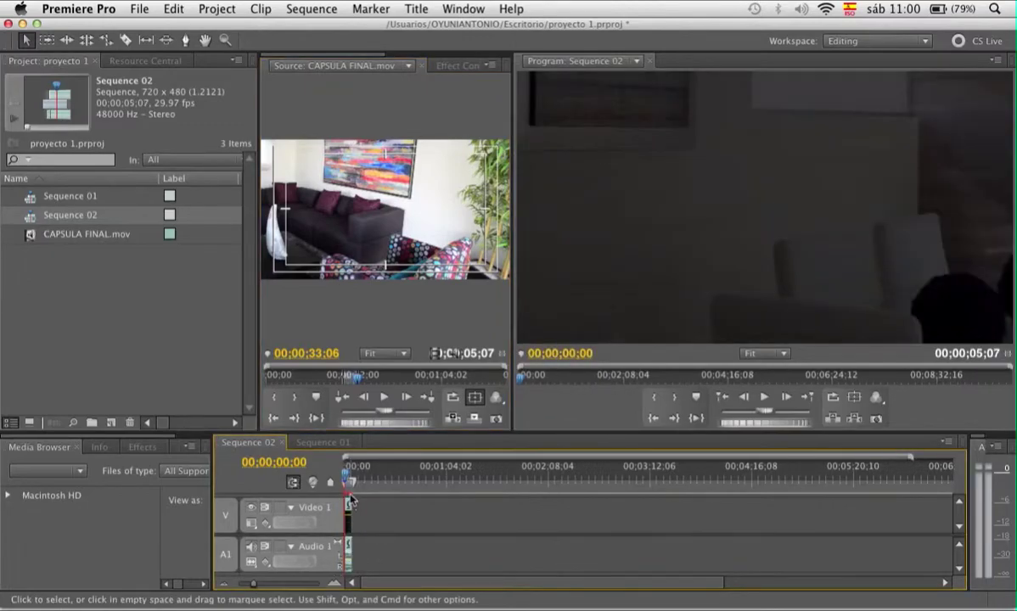
- Move the Sequence 02 playhead to 00;00;02;00 and show the clip's full bounds in the program preview at 25% magnification
{"action": "left_click_drag", "start_coordinate": [348, 481], "coordinate": [351, 481]}
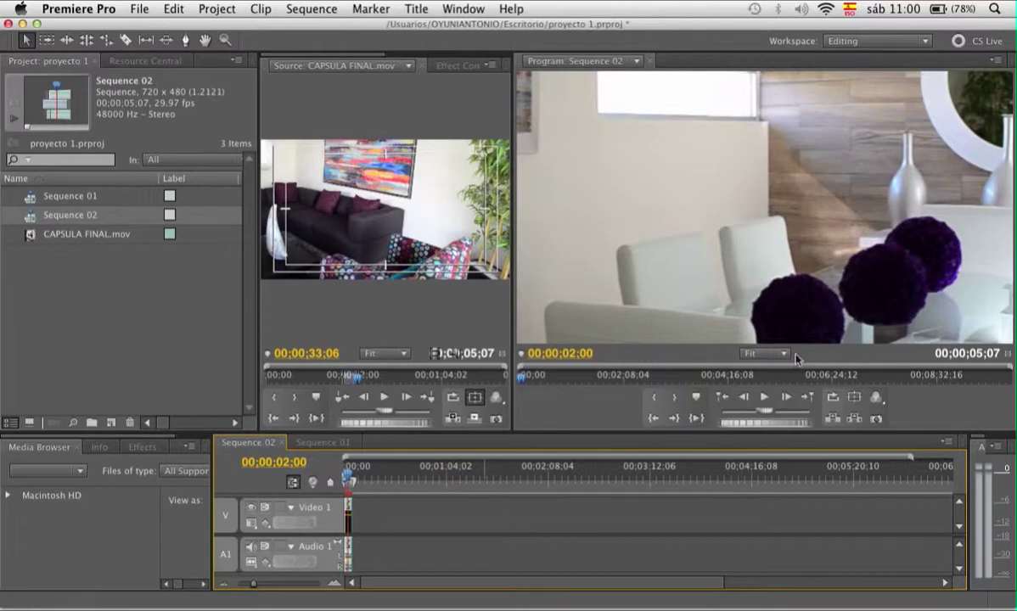
{"action": "left_click", "coordinate": [758, 353]}
{"action": "left_click", "coordinate": [767, 407]}
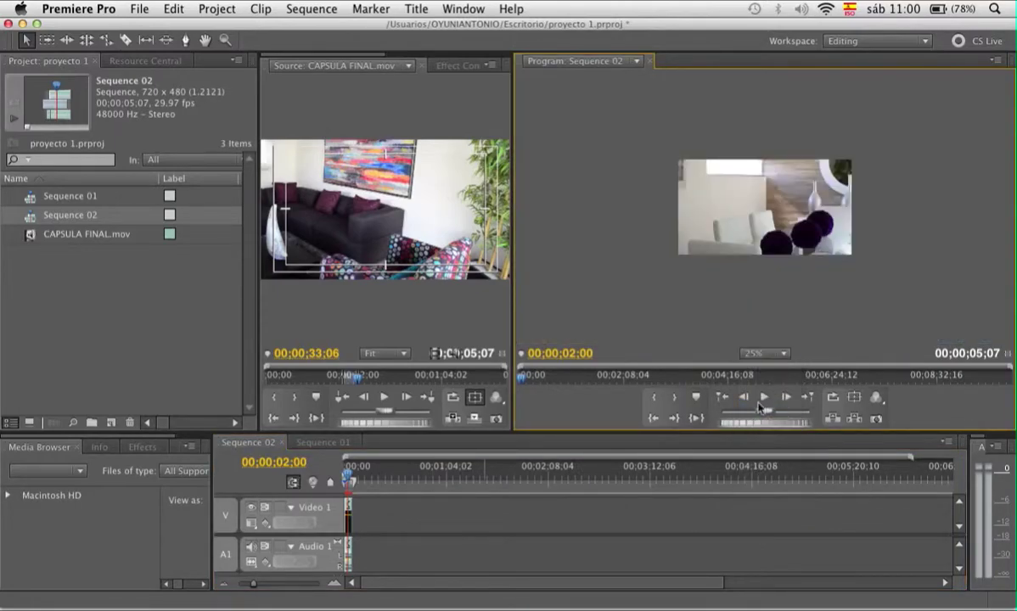
{"action": "double_click", "coordinate": [767, 214]}
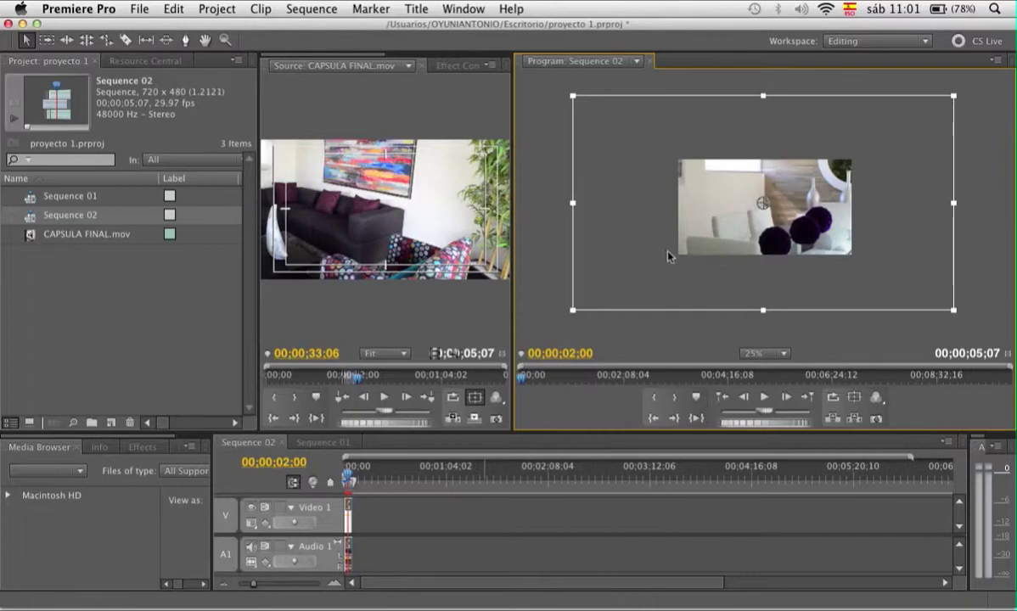
- Apply Scale to Frame Size to the Sequence 02 clip and centre it in the frame, with the program preview magnification set to Fit
{"action": "right_click", "coordinate": [349, 508]}
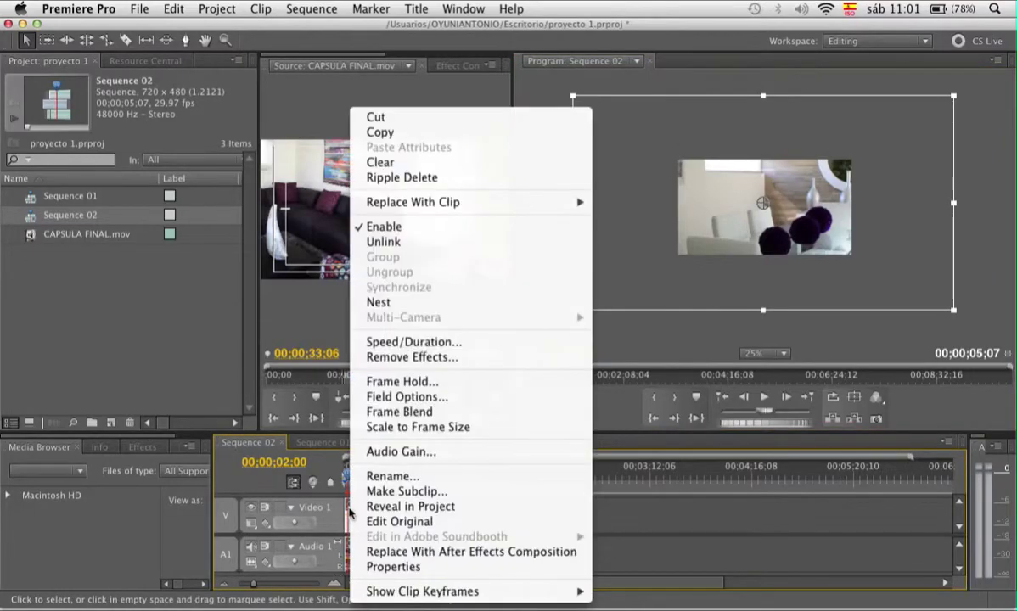
{"action": "left_click", "coordinate": [416, 427]}
{"action": "left_click", "coordinate": [895, 225]}
{"action": "left_click", "coordinate": [772, 355]}
{"action": "left_click", "coordinate": [751, 338]}
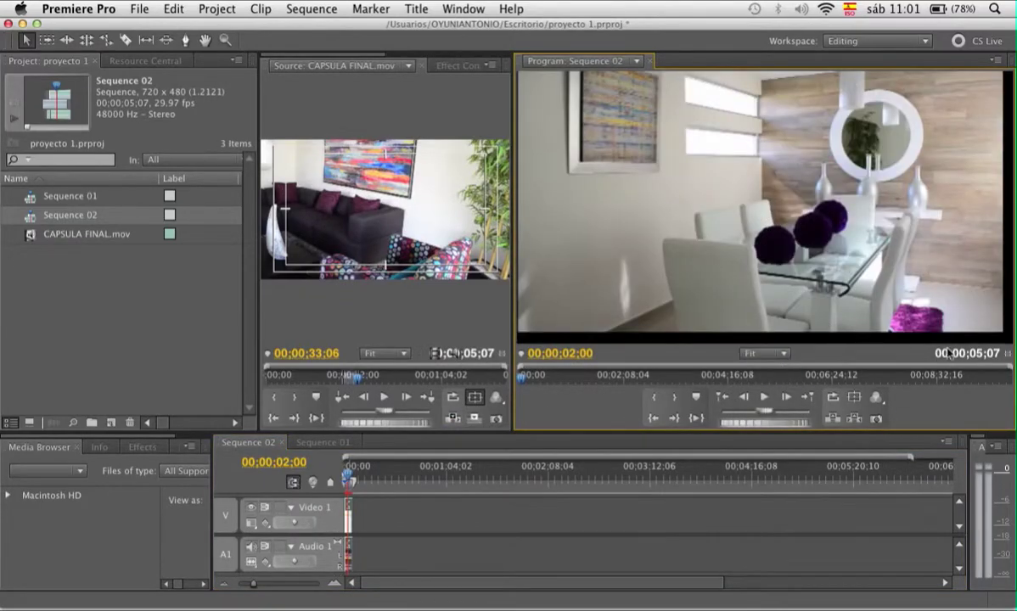
{"action": "left_click", "coordinate": [754, 204]}
{"action": "mouse_move", "coordinate": [754, 211]}
{"action": "left_mouse_down"}
{"action": "mouse_move", "coordinate": [758, 228]}
{"action": "mouse_move", "coordinate": [747, 228]}
{"action": "left_mouse_up"}
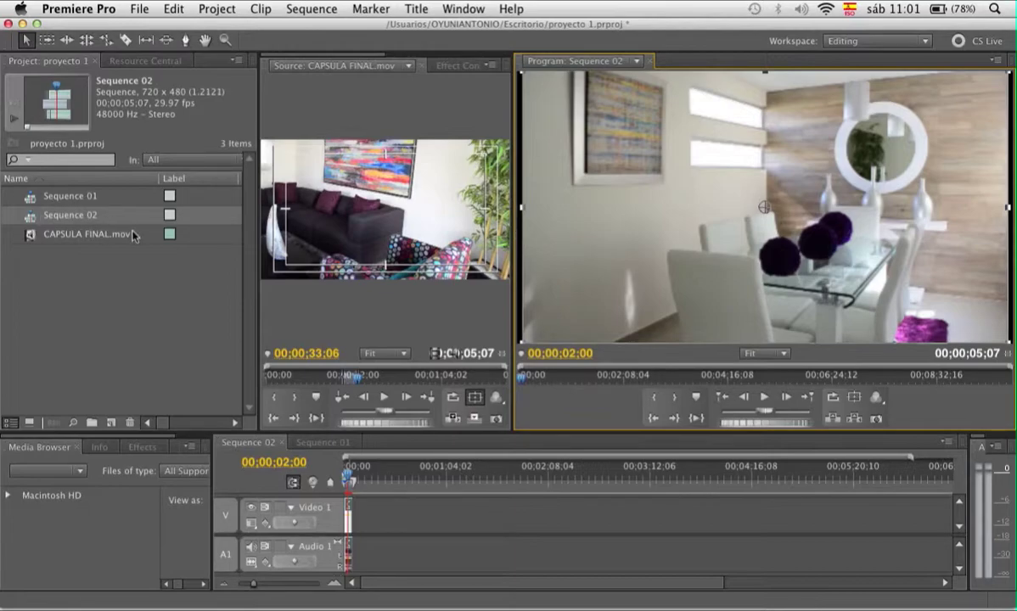
- Compare the frame size and frame rate of CAPSULA FINAL.mov with those of Sequence 01 in the project
{"action": "left_click", "coordinate": [28, 237]}
{"action": "double_click", "coordinate": [28, 237]}
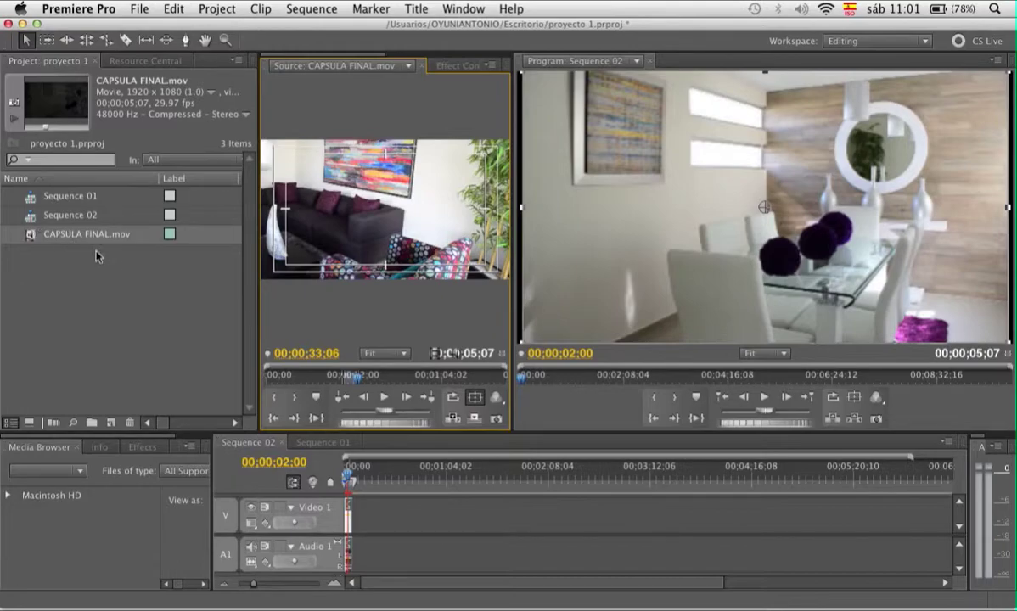
{"action": "double_click", "coordinate": [32, 196]}
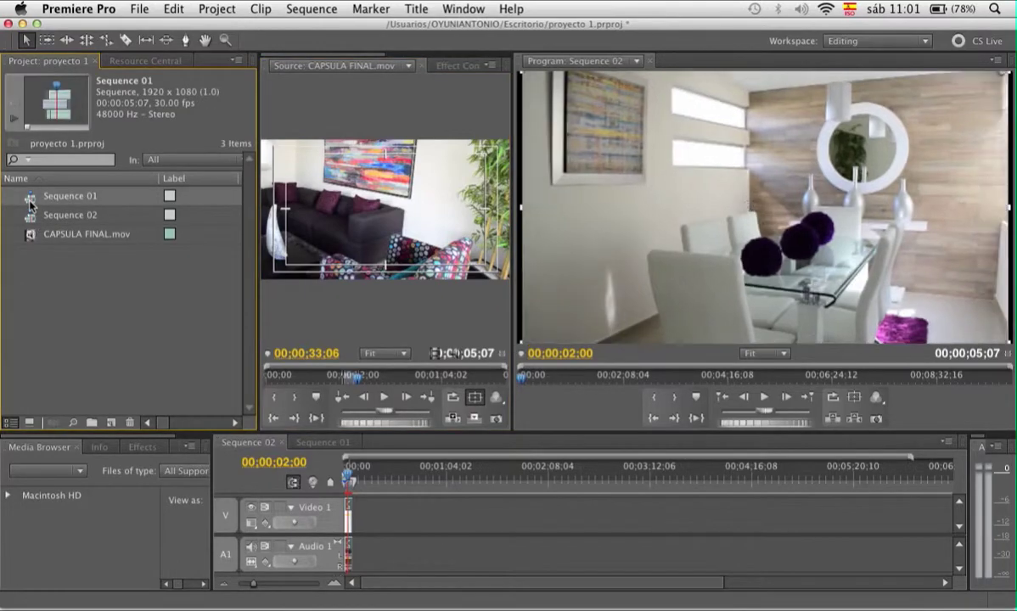